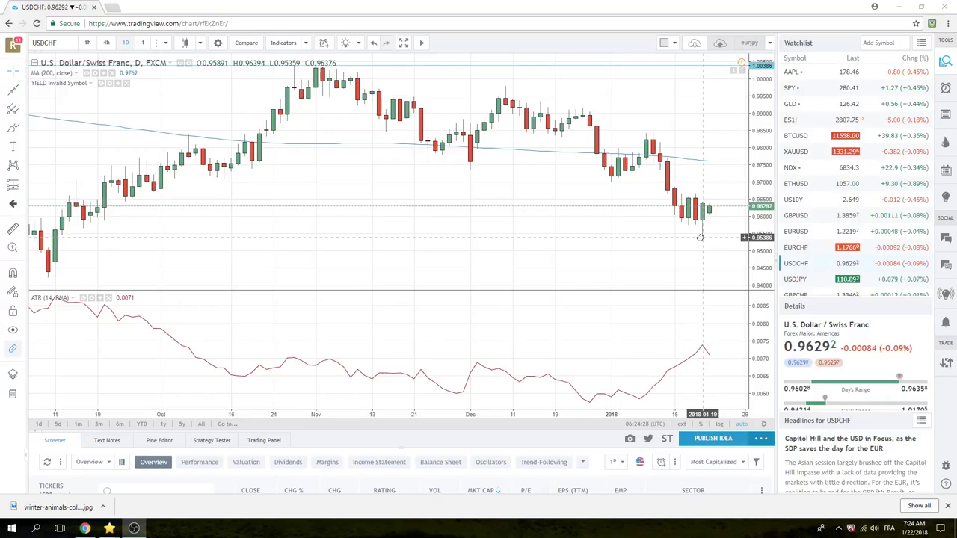
Show EURUSD on 1-hour candles, then switch the chart to USDJPY.
{"action": "left_click", "coordinate": [800, 234]}
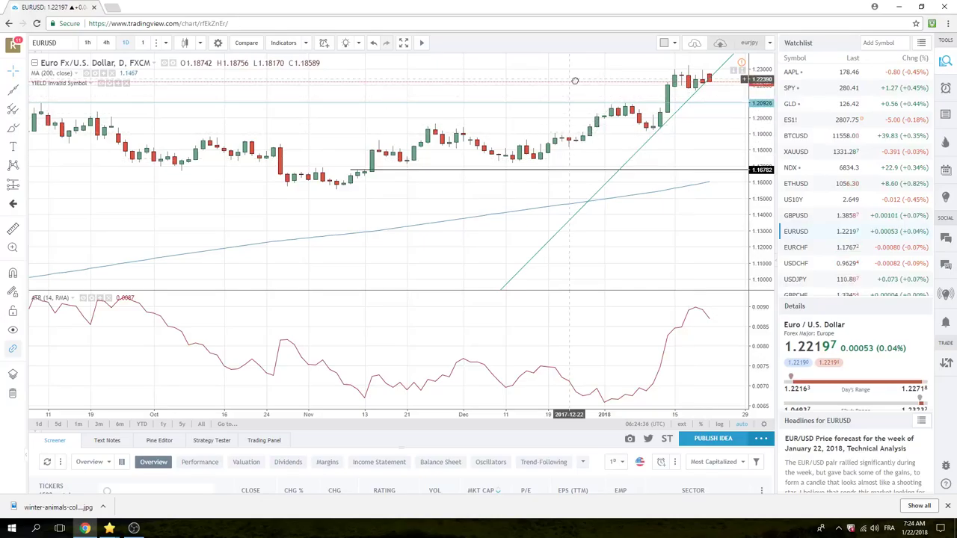
{"action": "left_click", "coordinate": [94, 44]}
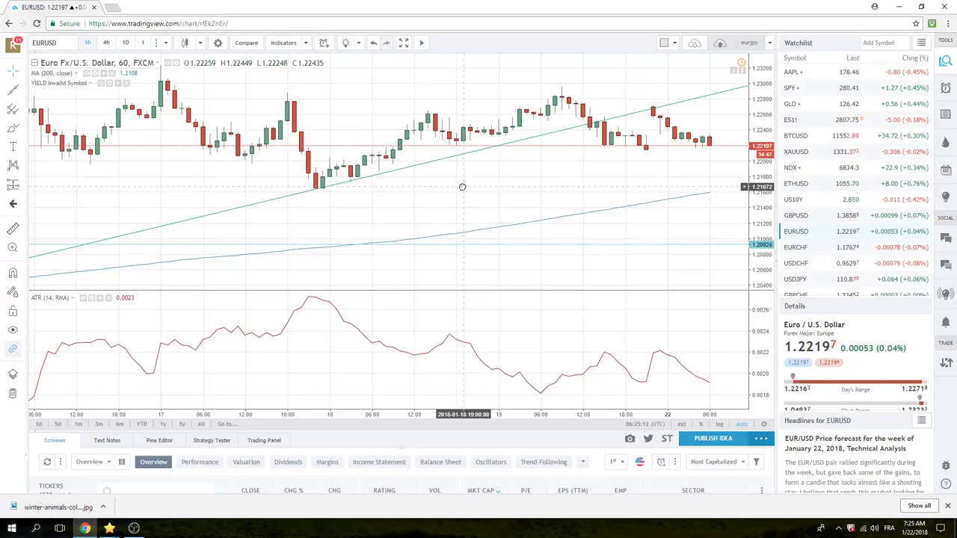
{"action": "left_click", "coordinate": [794, 281]}
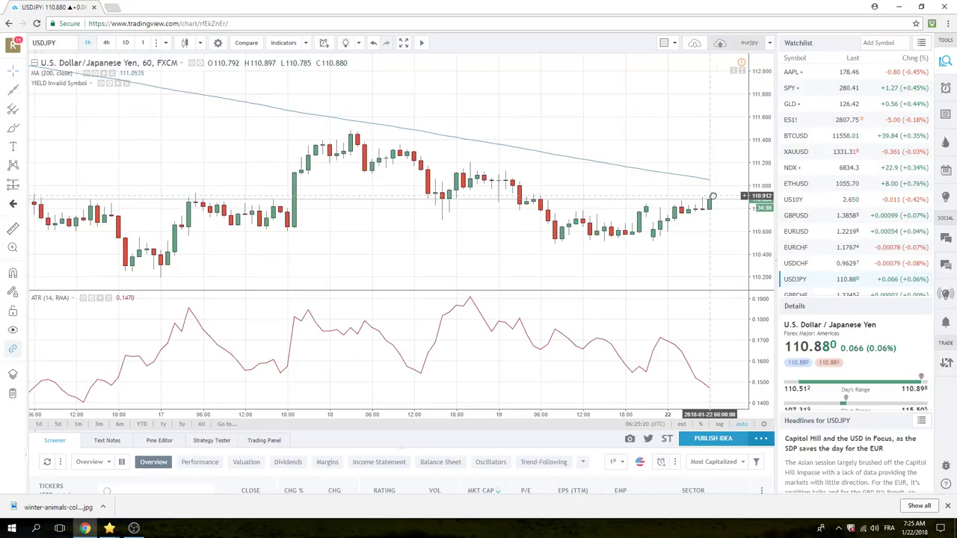
Put the USDJPY chart on 1D daily candles and scroll down the watchlist.
{"action": "left_click", "coordinate": [125, 44]}
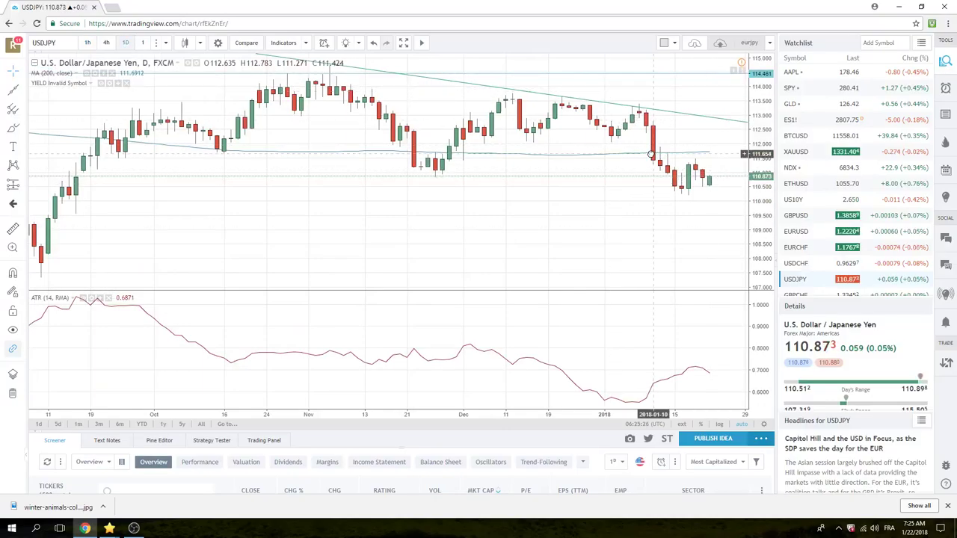
{"action": "scroll", "coordinate": [823, 195], "scroll_direction": "down", "scroll_amount": 1}
{"action": "scroll", "coordinate": [823, 195], "scroll_direction": "down", "scroll_amount": 1}
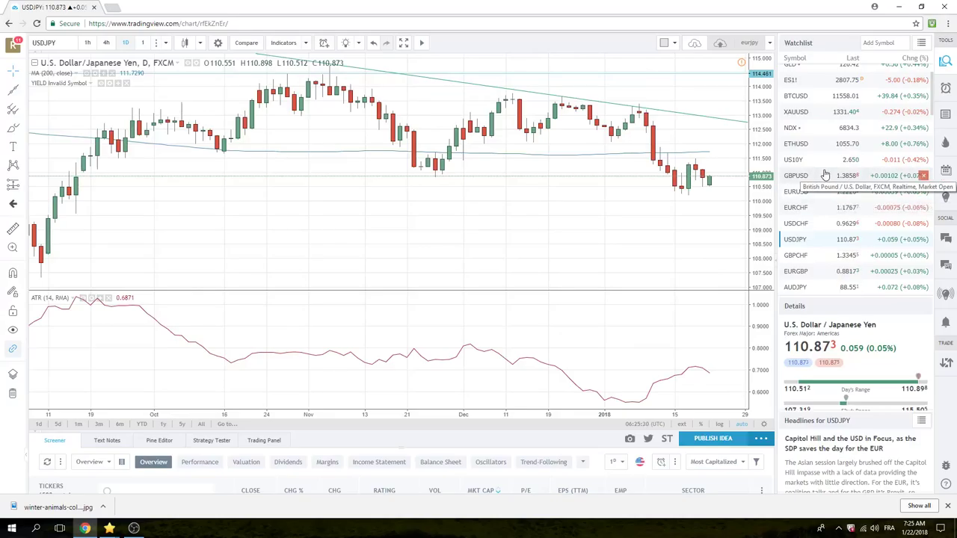
{"action": "scroll", "coordinate": [824, 175], "scroll_direction": "down", "scroll_amount": 1}
{"action": "scroll", "coordinate": [824, 175], "scroll_direction": "down", "scroll_amount": 1}
{"action": "scroll", "coordinate": [823, 174], "scroll_direction": "down", "scroll_amount": 1}
{"action": "scroll", "coordinate": [823, 175], "scroll_direction": "down", "scroll_amount": 1}
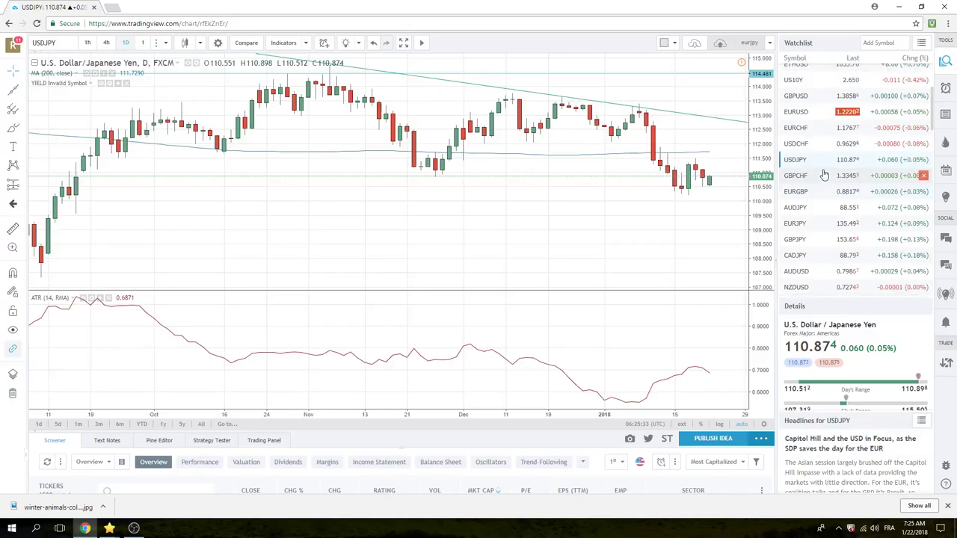
Switch the daily chart to AUDUSD and scroll the watchlist back up.
{"action": "left_click", "coordinate": [806, 273]}
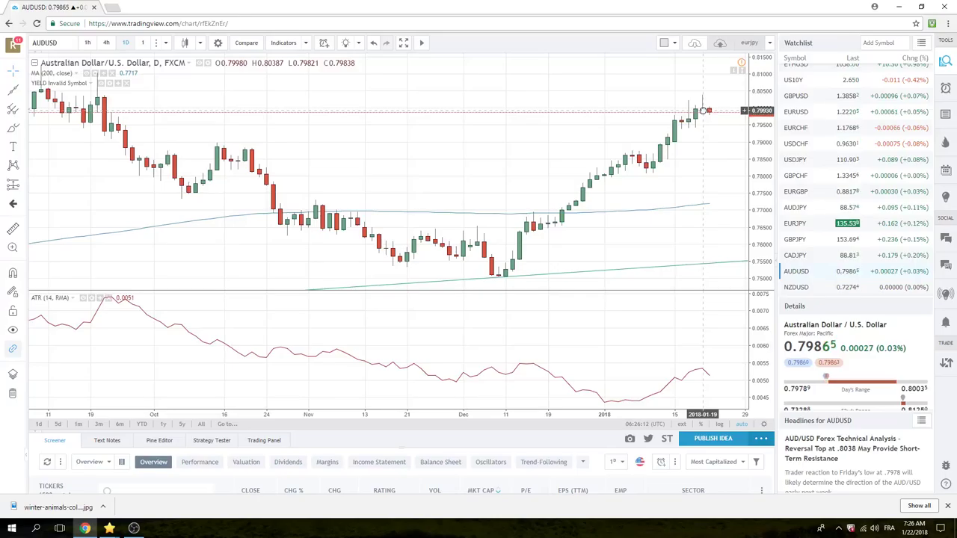
{"action": "scroll", "coordinate": [807, 160], "scroll_direction": "down", "scroll_amount": 1}
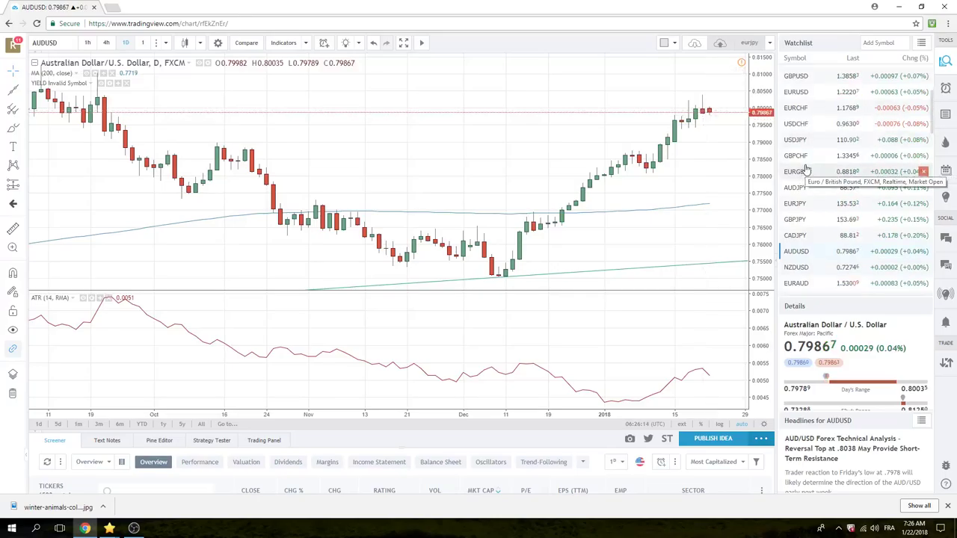
{"action": "scroll", "coordinate": [808, 167], "scroll_direction": "up", "scroll_amount": 1}
{"action": "scroll", "coordinate": [806, 166], "scroll_direction": "up", "scroll_amount": 2}
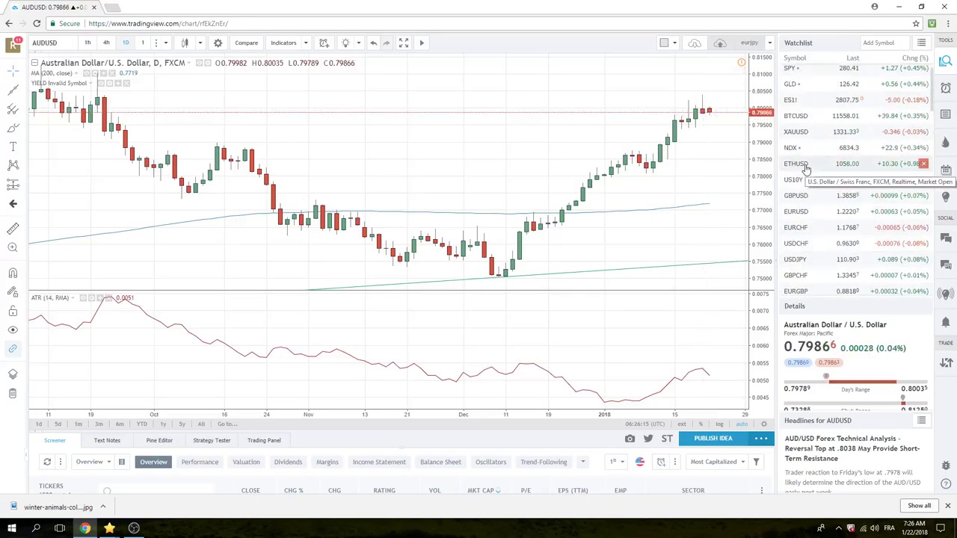
Select BTCUSD in the watchlist to load its Coinbase daily chart.
{"action": "left_click", "coordinate": [802, 122]}
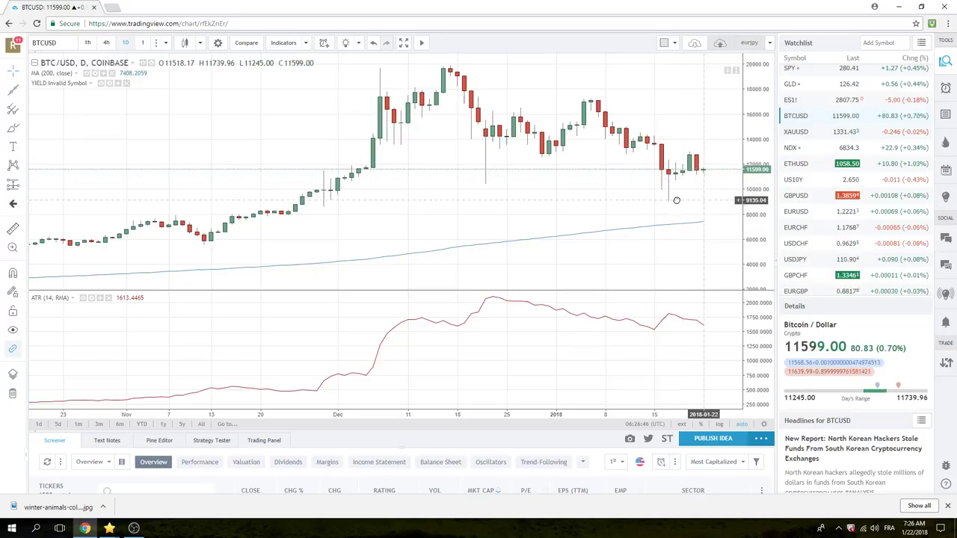
Select ETHUSD in the watchlist to load its Bitfinex daily chart.
{"action": "left_click", "coordinate": [809, 169]}
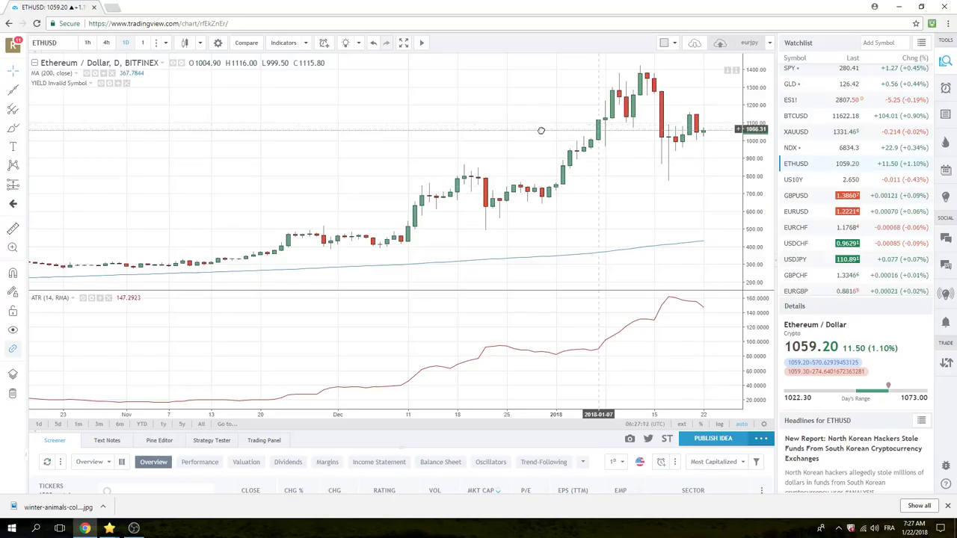
Switch the chart to ES1! S&P 500 E-mini futures, zoom briefly, then Alt+Tab away.
{"action": "left_click", "coordinate": [793, 100]}
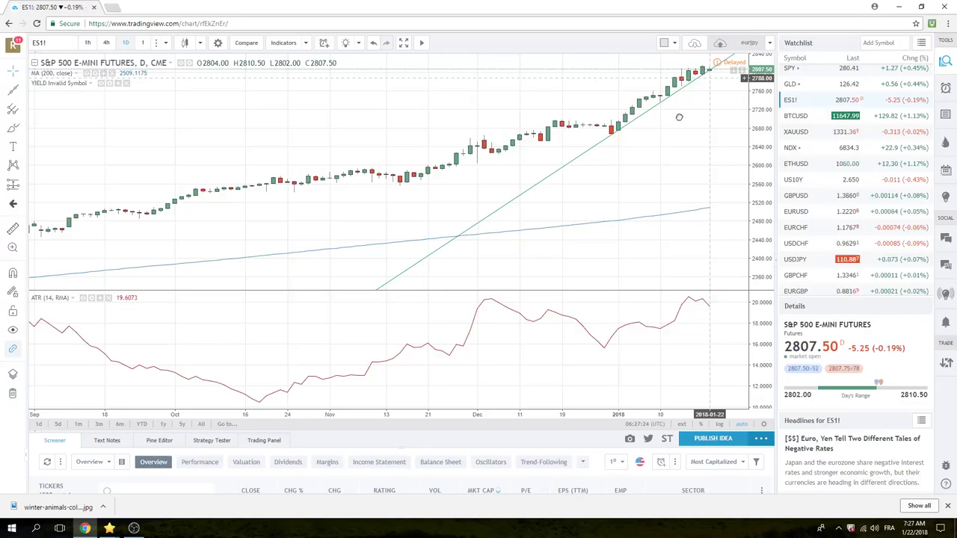
{"action": "scroll", "coordinate": [669, 122], "scroll_direction": "down", "scroll_amount": 2}
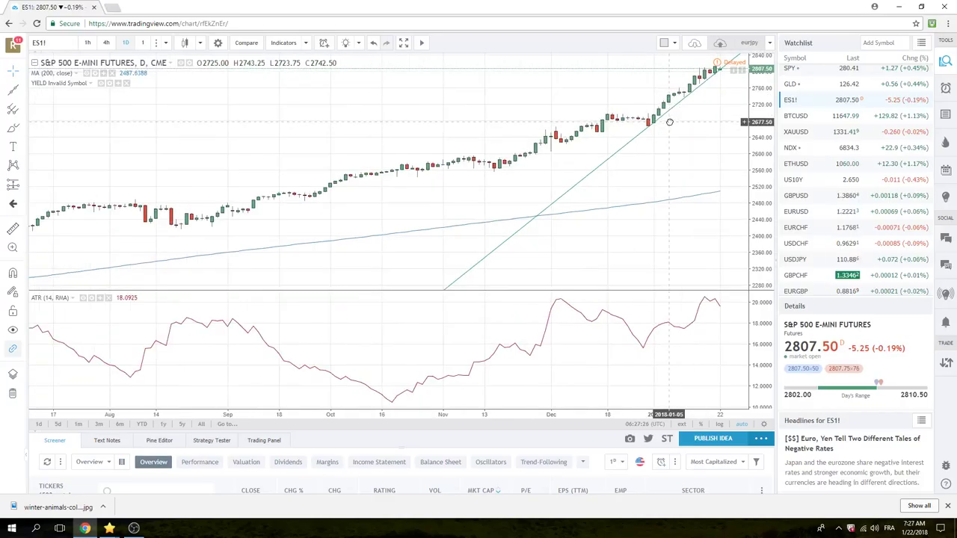
{"action": "scroll", "coordinate": [669, 122], "scroll_direction": "up", "scroll_amount": 2}
{"action": "scroll", "coordinate": [669, 122], "scroll_direction": "down", "scroll_amount": 1}
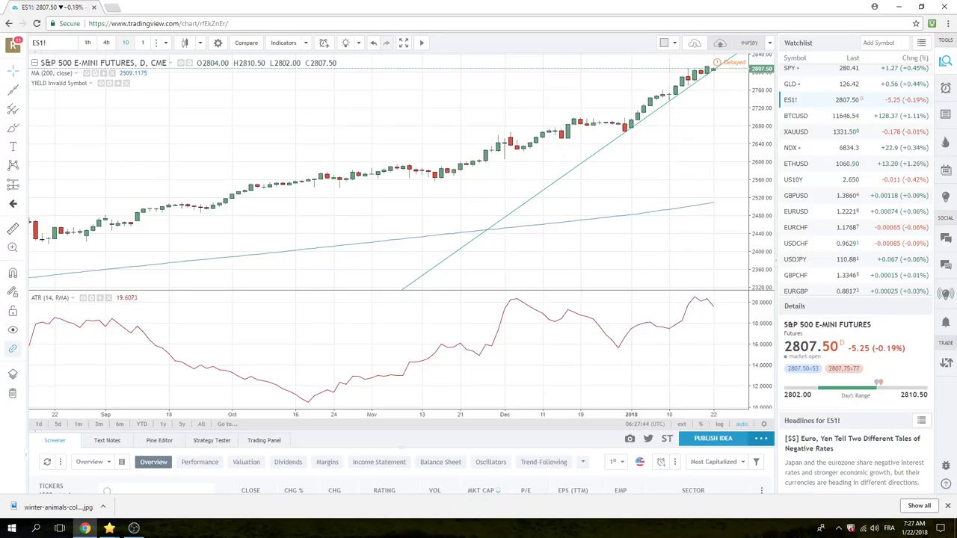
{"action": "key", "text": "alt+Tab"}
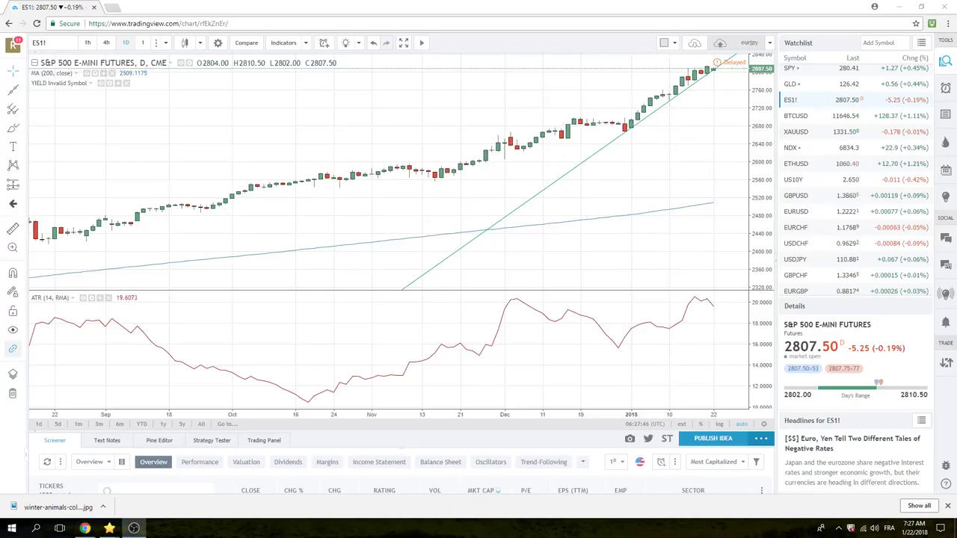